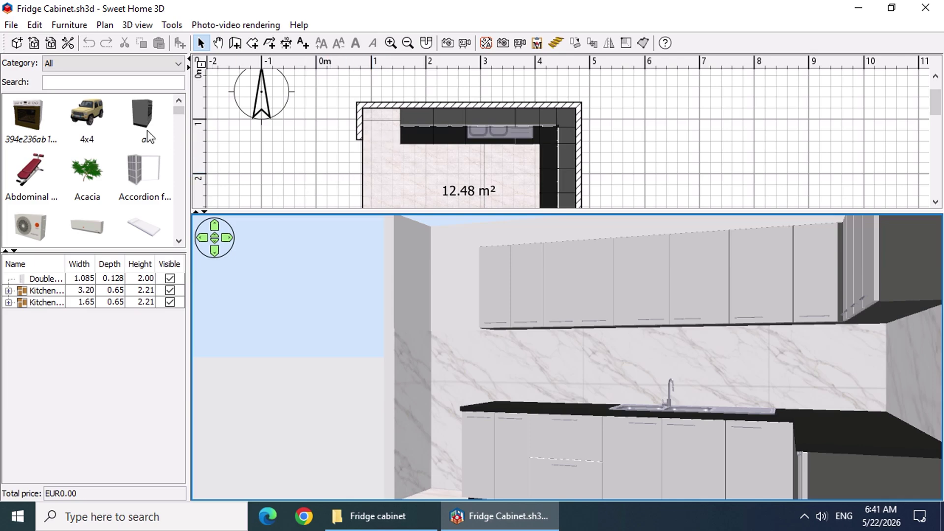
Step: Search the furniture catalog for "fridg" and place the tall grey two-door fridge in the empty corner beside the upper kitchen cabinets
click(110, 83)
text(fri)
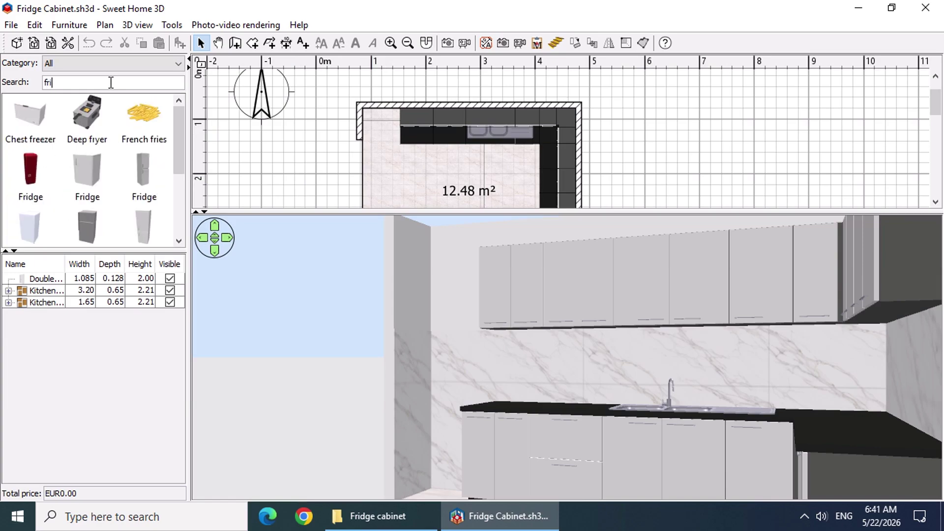
text(dg)
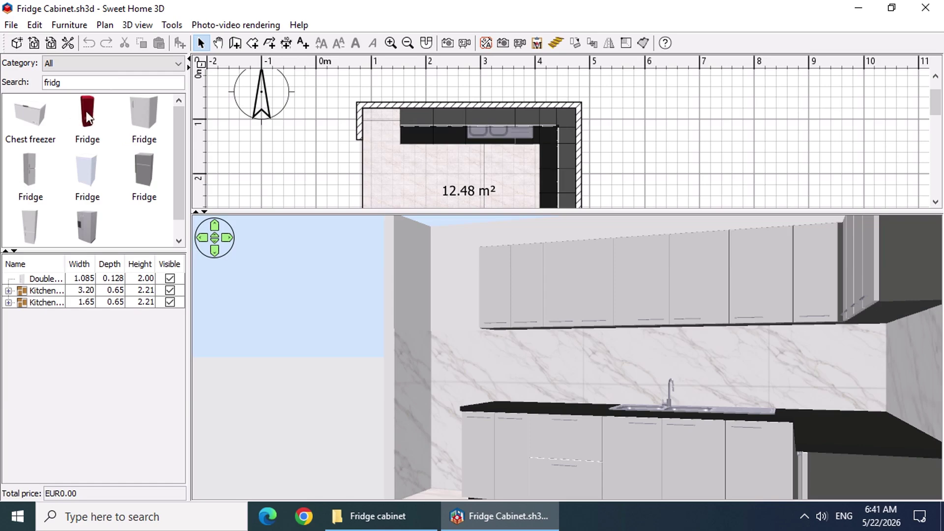
click(22, 175)
drag(31, 187, 363, 106)
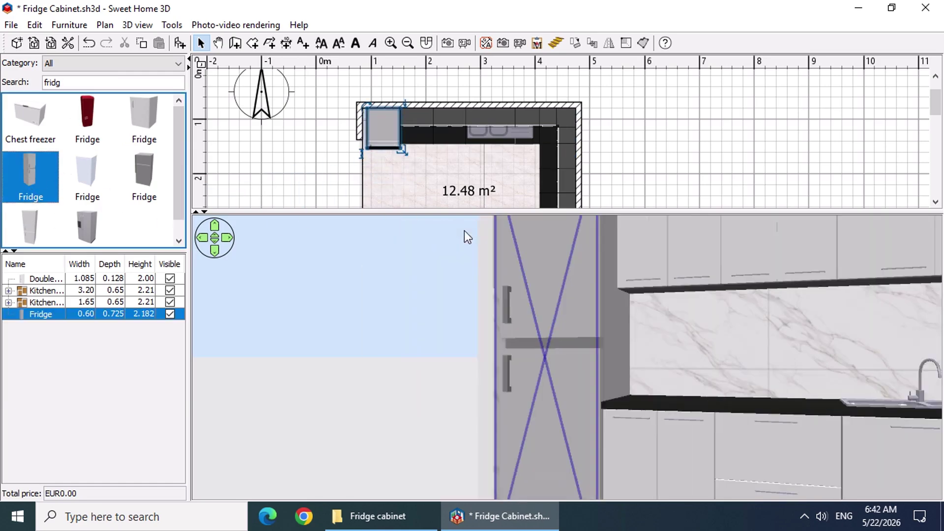
Step: Nudge the fridge toward the side wall to center it in the gap between the wall and the cabinets
drag(607, 214, 685, 384)
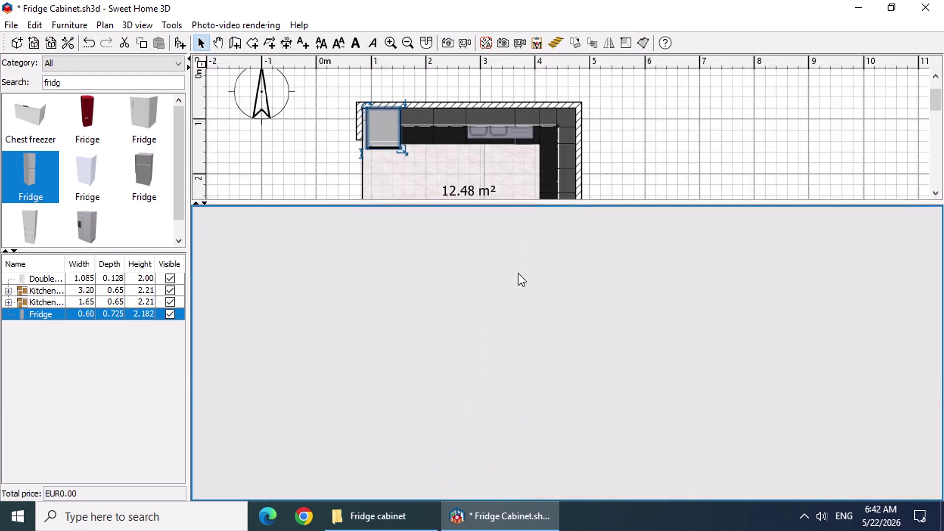
ctrl+scroll(389, 123, up, 4)
click(387, 117)
scroll(459, 142, up, 2)
scroll(454, 143, down, 1)
key(Left)
key(Left)
key(Left)
key(Left)
key(Left)
key(Left)
key(Left)
key(Left)
key(Left)
key(Left)
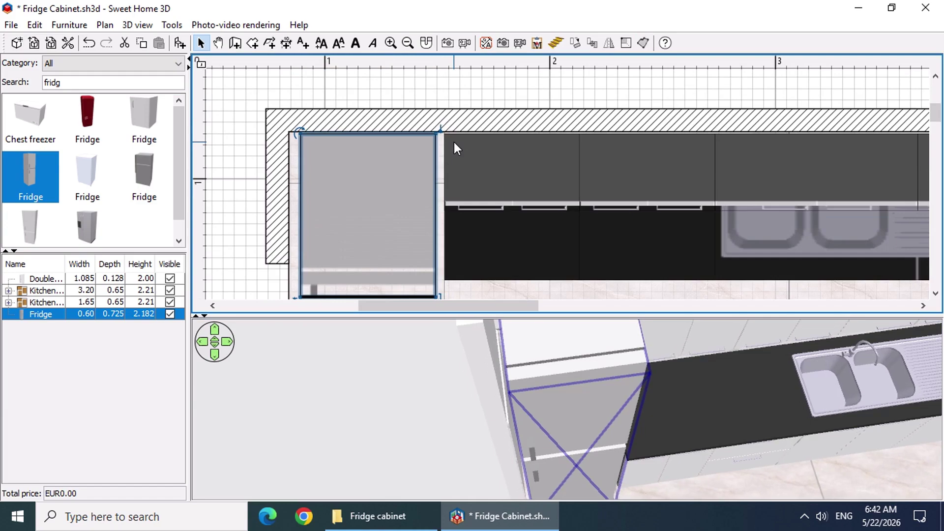
Step: Use Cabinet Maker to add a Floor Device Container (like fridge) cabinet around the selected fridge
drag(510, 316, 489, 73)
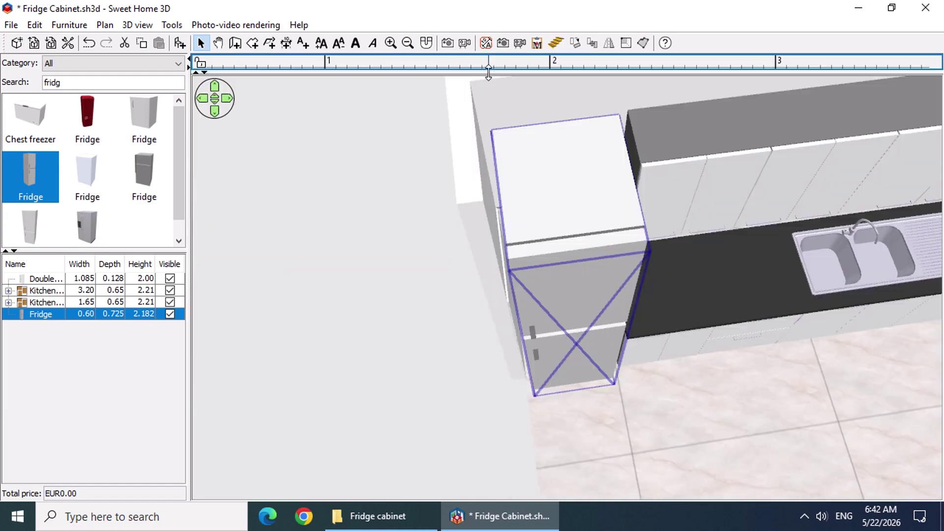
drag(657, 344, 668, 224)
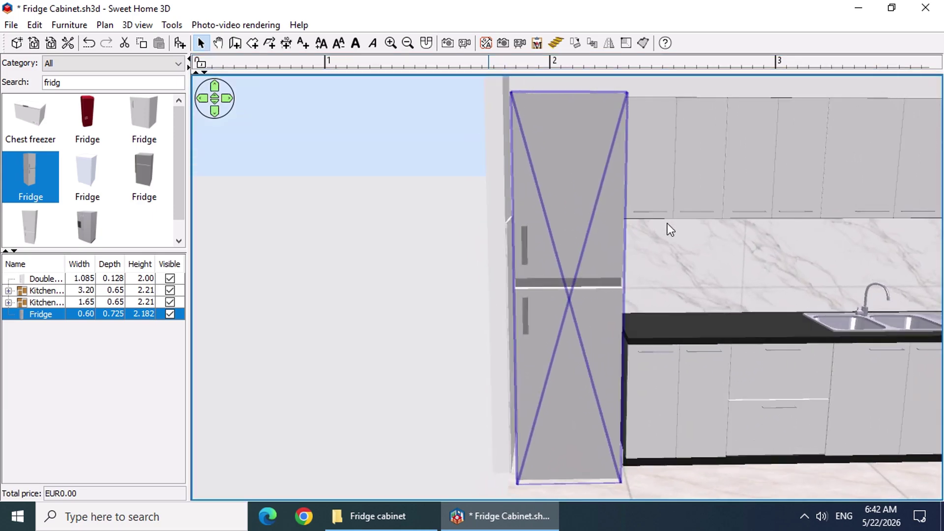
click(173, 26)
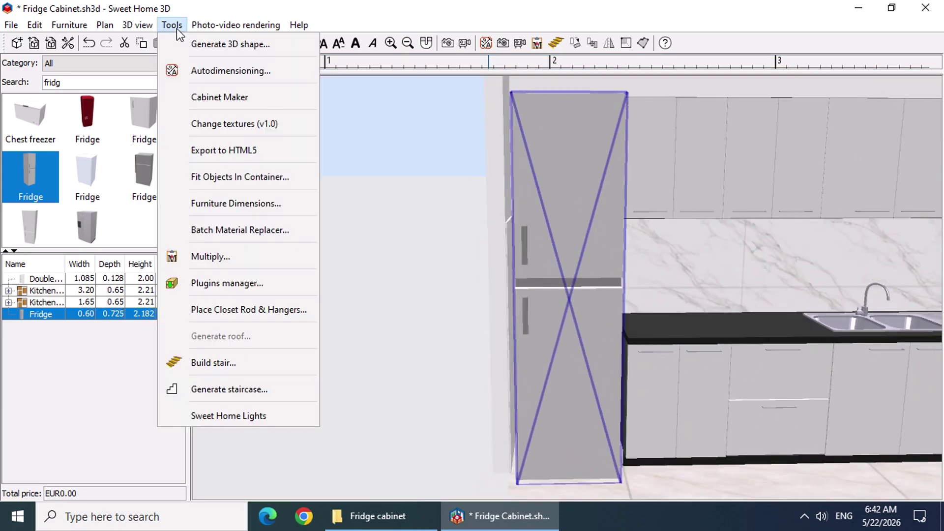
click(272, 102)
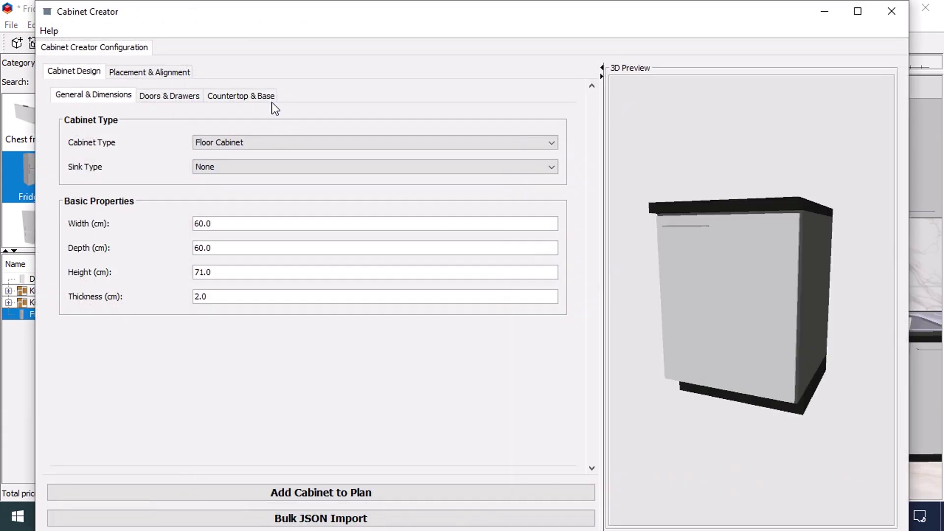
click(858, 12)
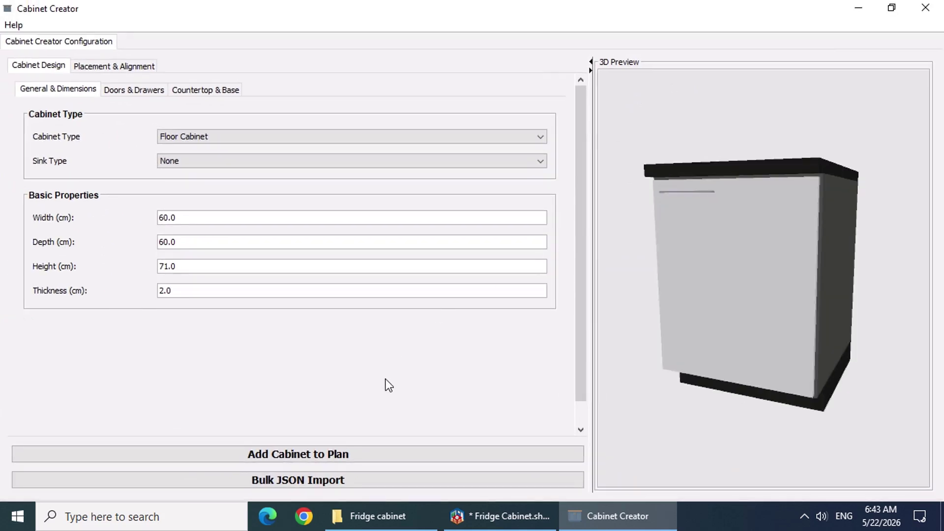
click(541, 138)
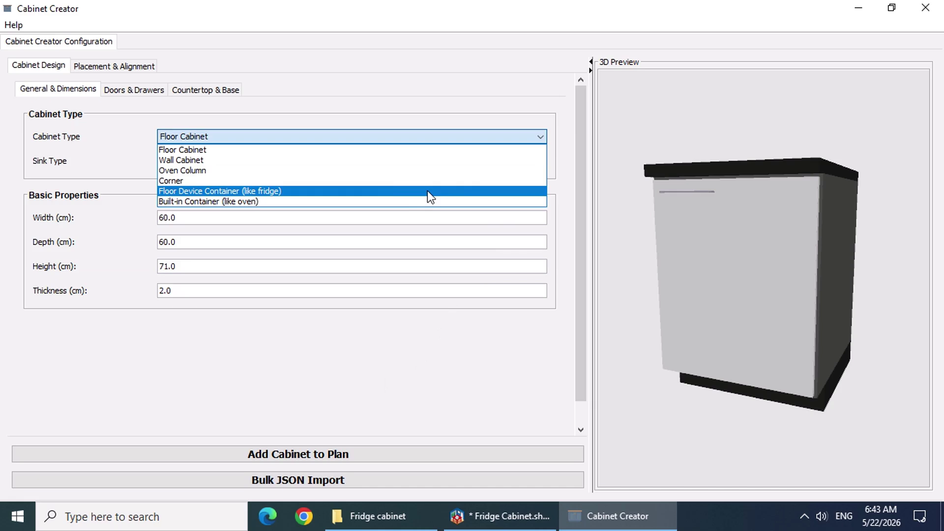
click(293, 192)
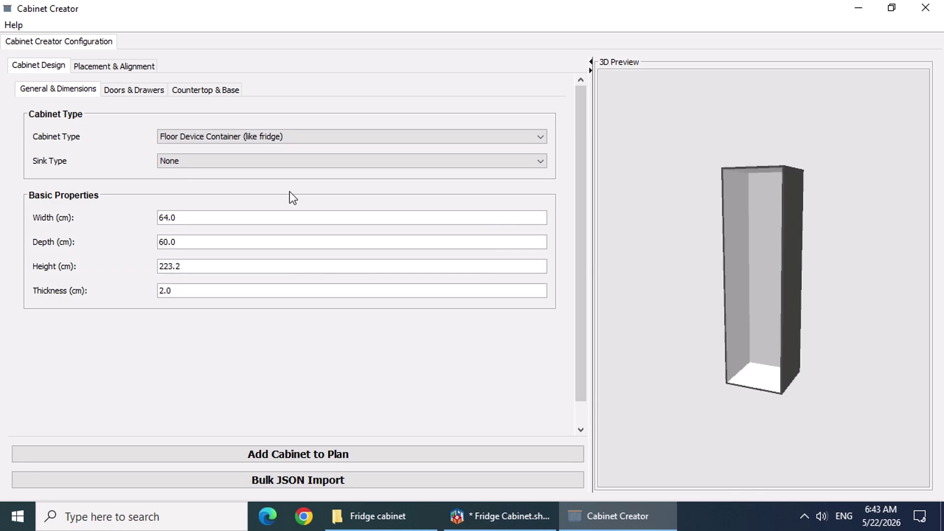
click(380, 453)
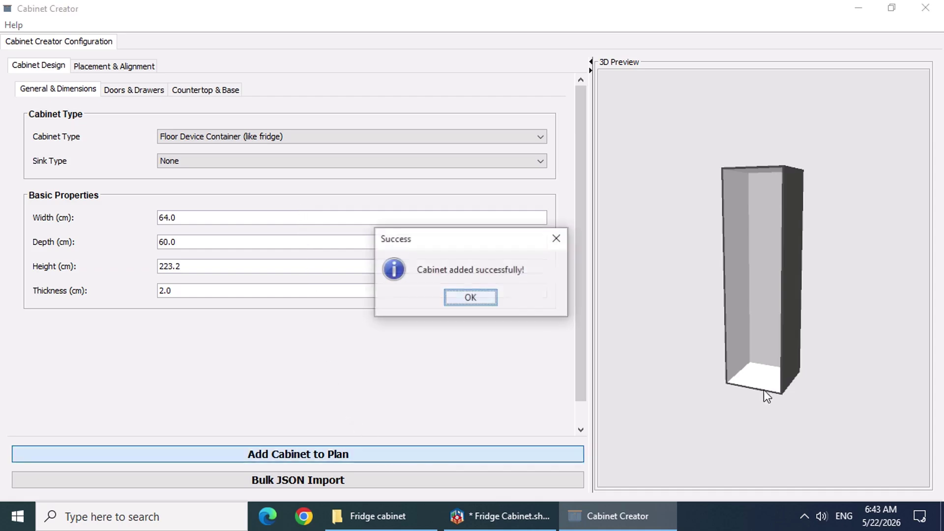
click(480, 300)
click(926, 9)
Step: Move the fridge and its cabinet together out of the corner onto the open floor, to about X 2.07 m, Y 2.27 m
drag(727, 392, 726, 359)
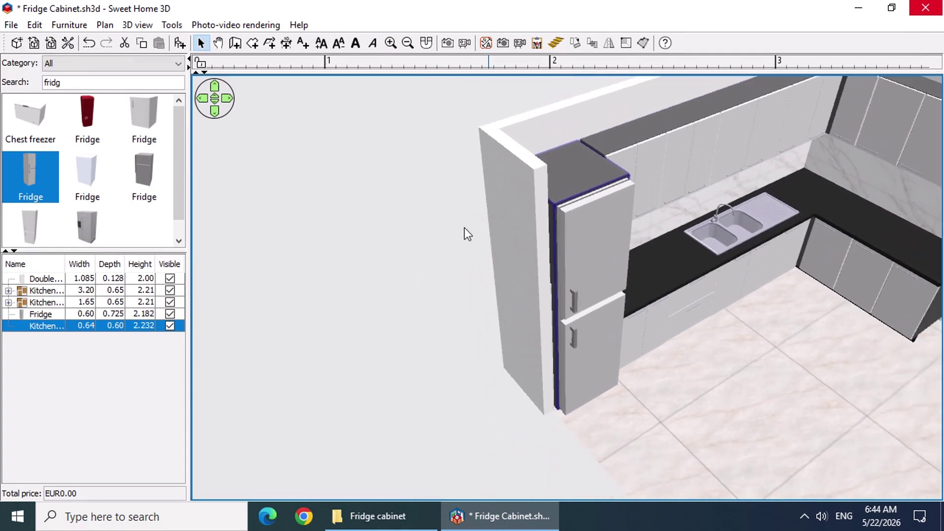
drag(441, 73, 433, 421)
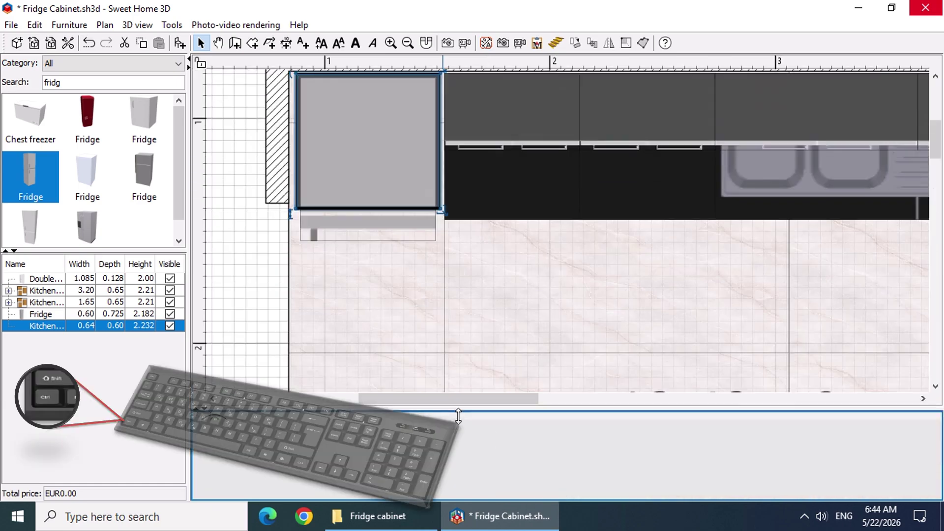
click(101, 318)
ctrl+click(104, 326)
drag(361, 231, 607, 100)
Step: Hide the fridge and examine the empty cabinet around it in the 3D view
drag(568, 356, 520, 311)
click(521, 311)
drag(678, 382, 563, 385)
scroll(579, 354, up, 10)
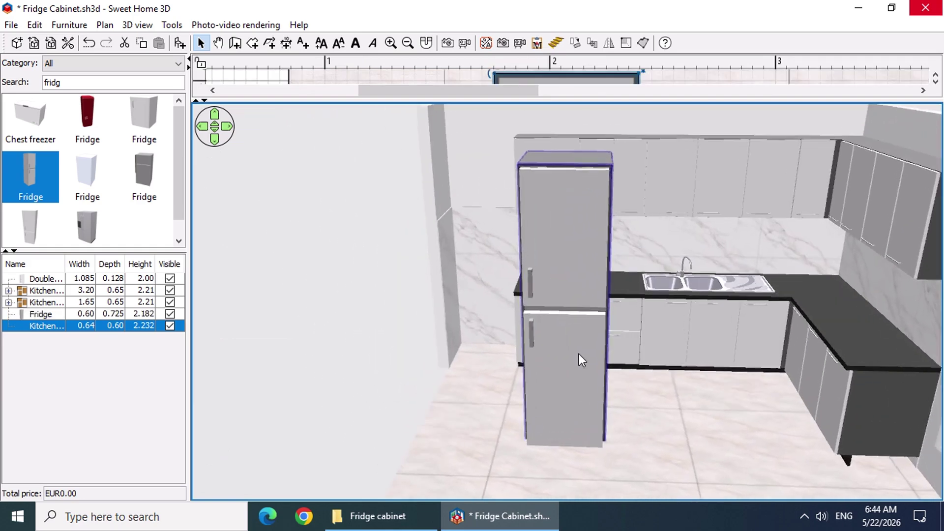
drag(574, 352, 684, 336)
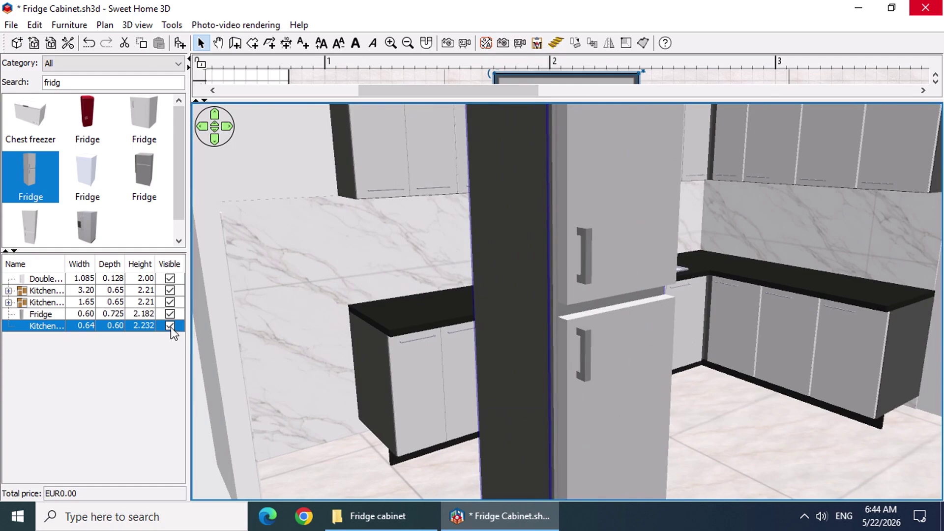
click(169, 313)
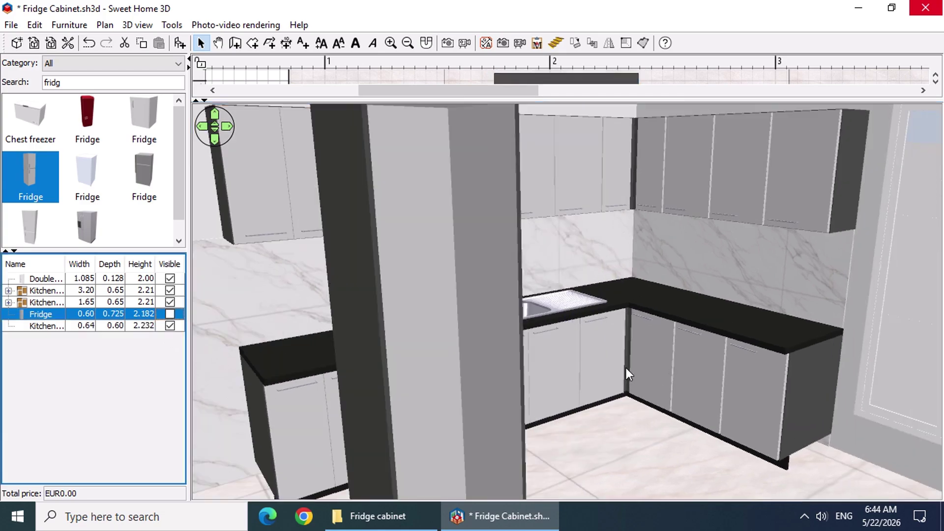
scroll(626, 368, down, 15)
drag(557, 447, 489, 429)
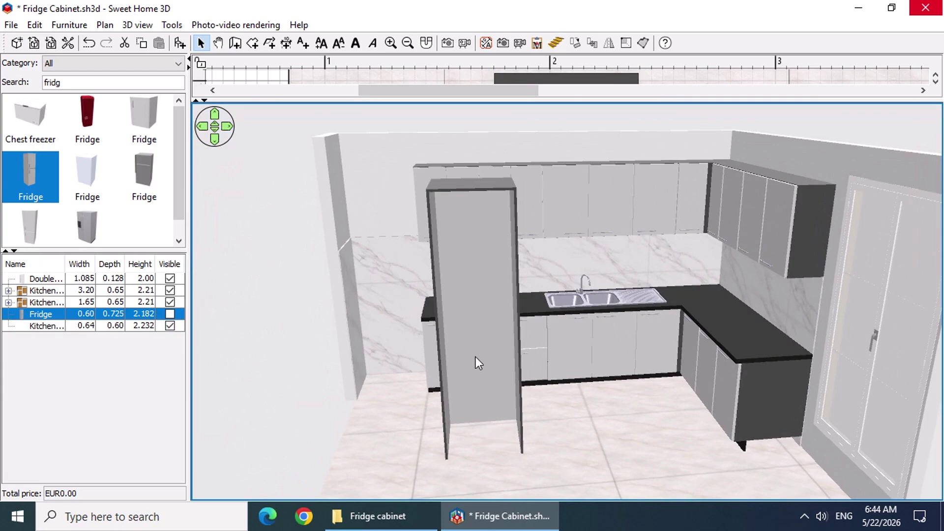
Step: Review the fridge cabinet's furniture properties without changes and make the fridge visible again
double_click(462, 314)
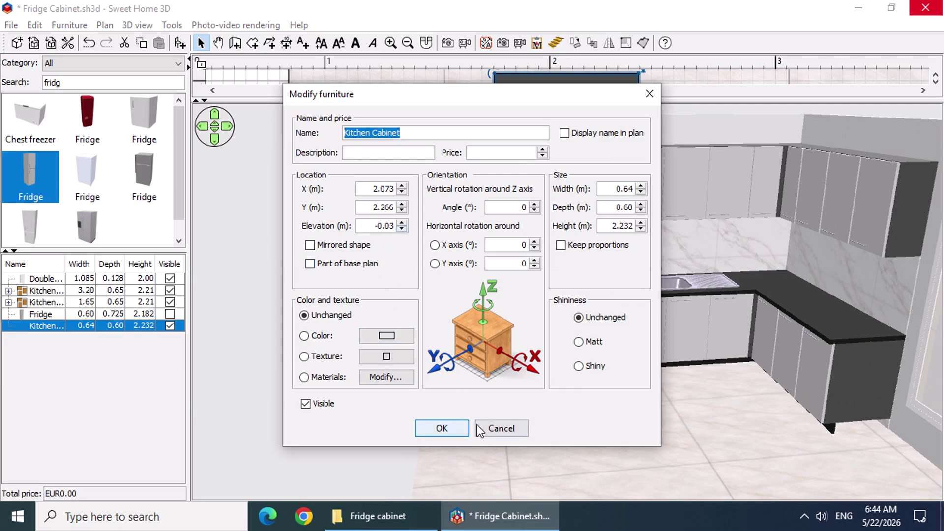
click(442, 428)
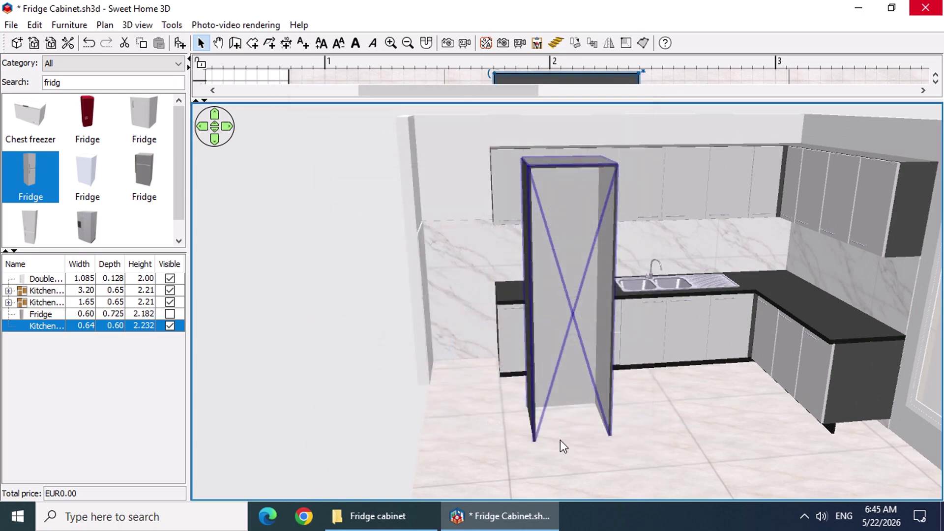
click(170, 313)
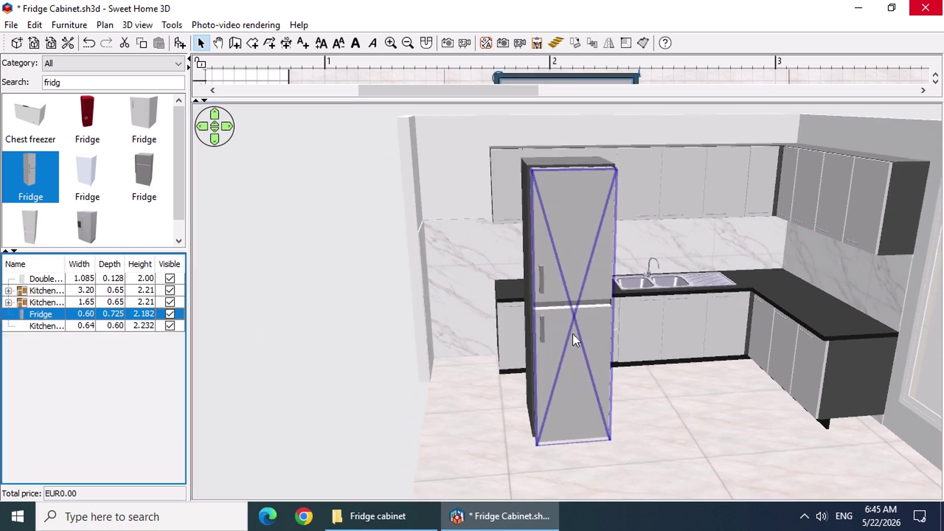
Step: Delete the cabinet surrounding the fridge, keeping the fridge itself
drag(663, 322, 699, 262)
scroll(532, 268, up, 10)
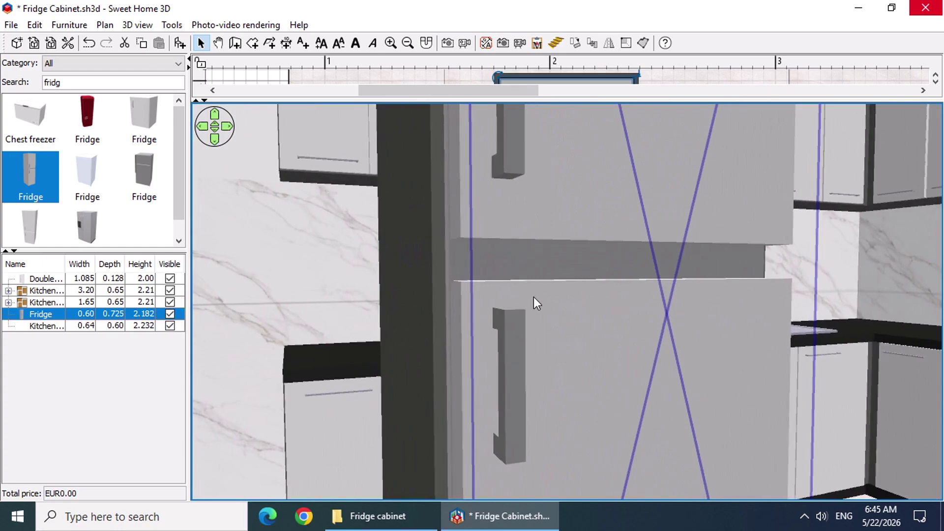
drag(473, 302, 492, 247)
scroll(489, 241, down, 10)
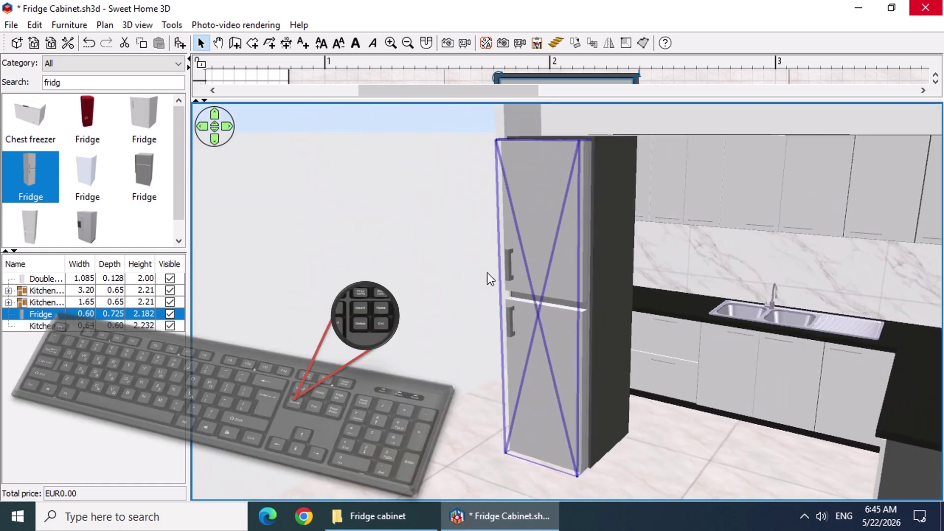
click(628, 273)
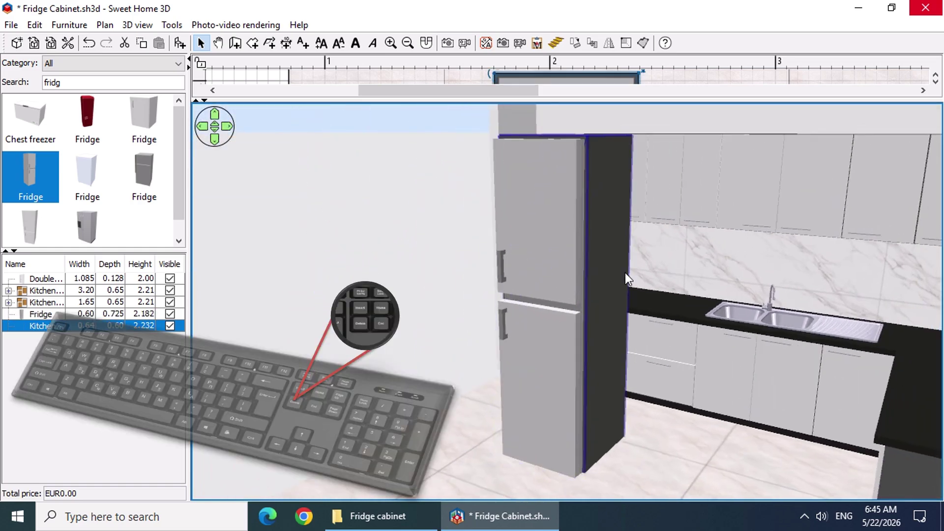
key(Delete)
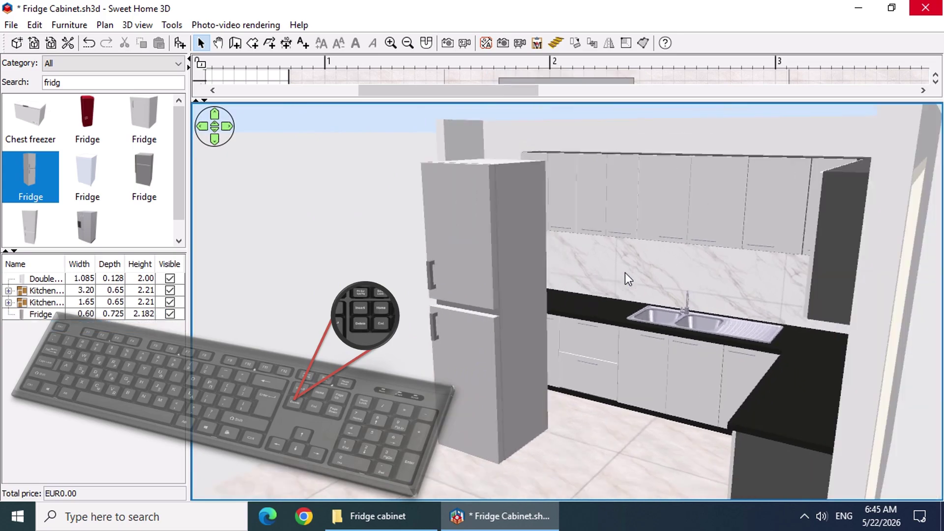
Step: Start a new cabinet for the selected fridge in Cabinet Maker with the type Floor Device Container (like fridge)
click(513, 292)
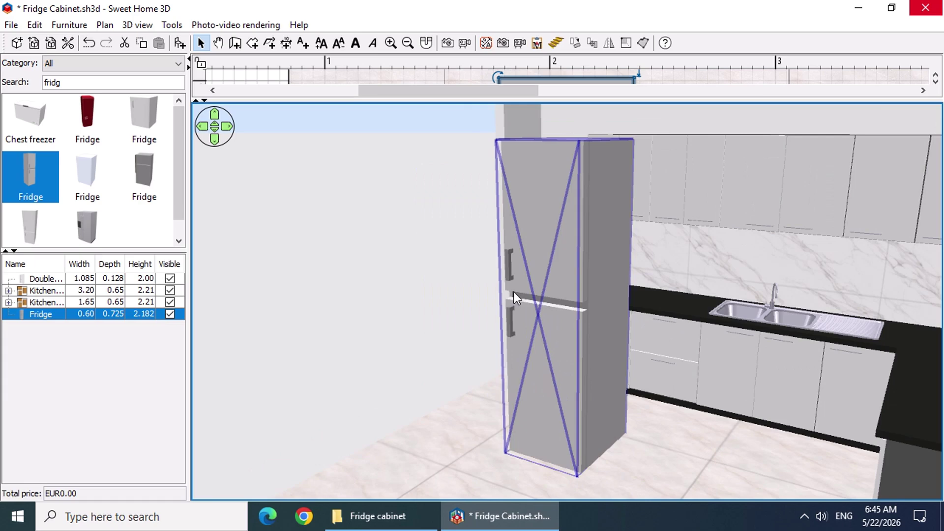
click(170, 27)
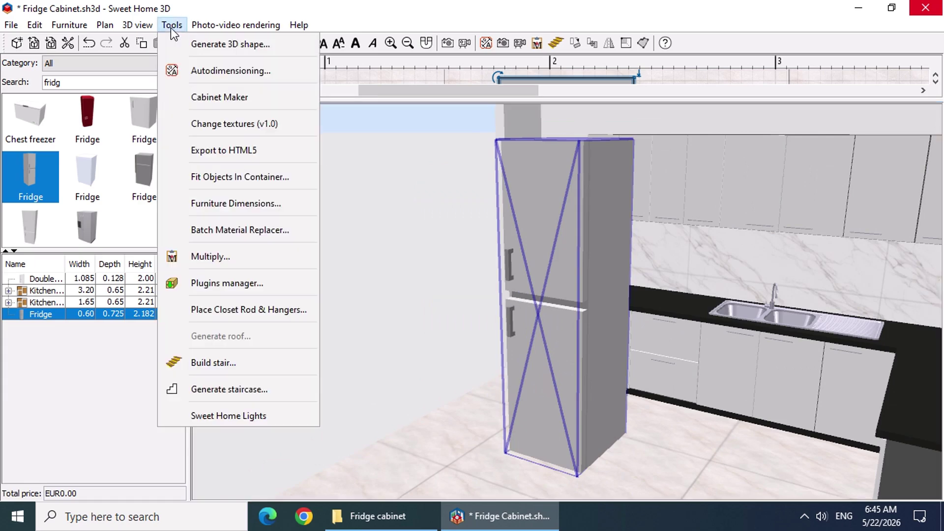
click(271, 100)
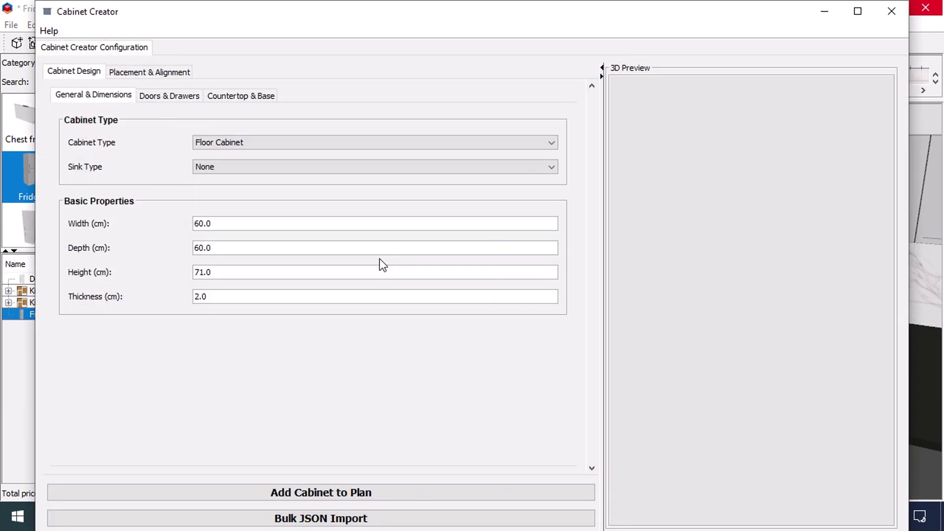
click(552, 143)
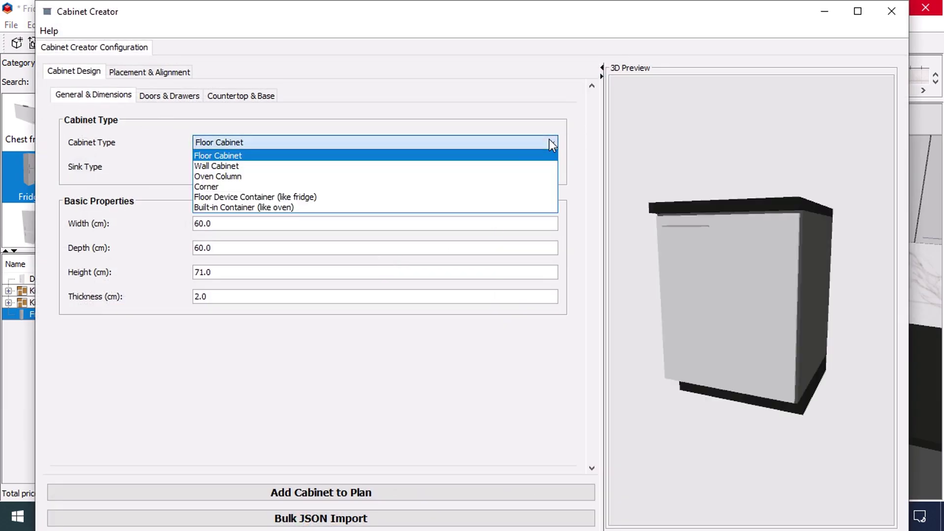
click(472, 196)
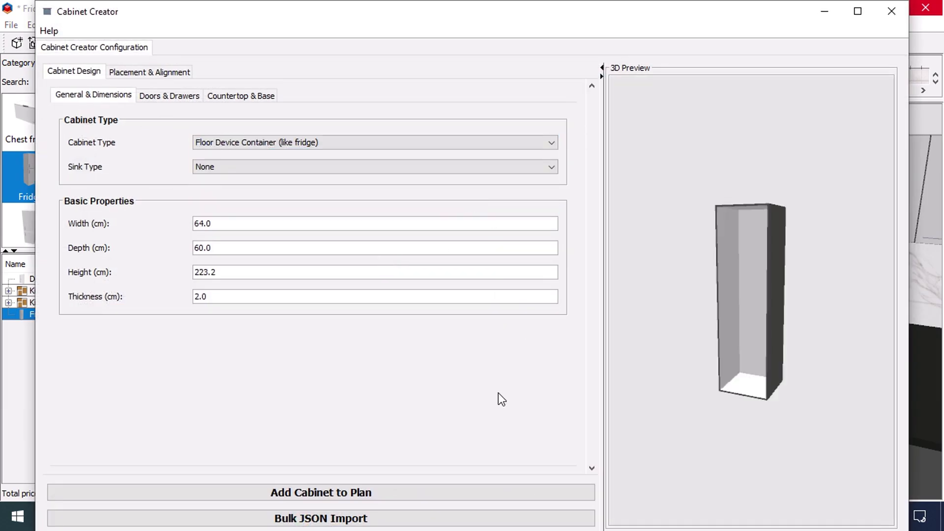
click(858, 10)
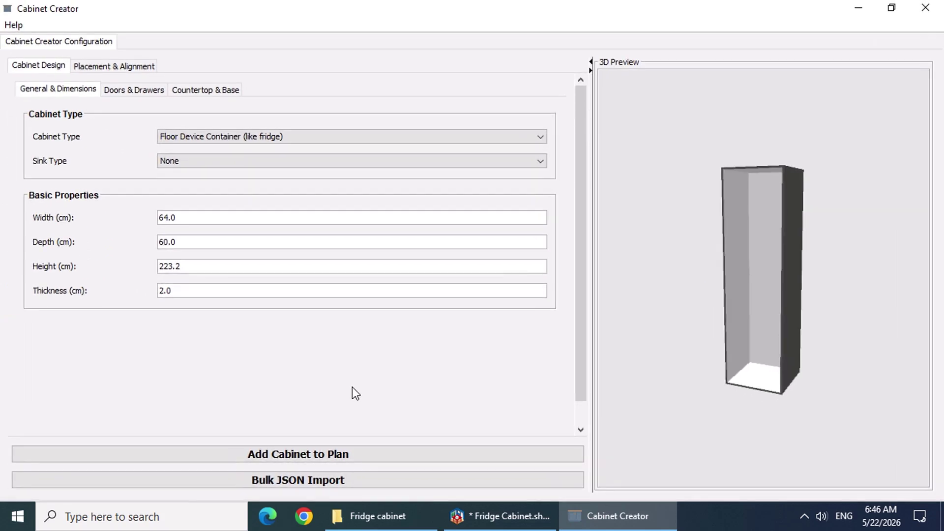
Step: Set the new fridge cabinet's width margin to 6 and its height margin to 7
click(130, 69)
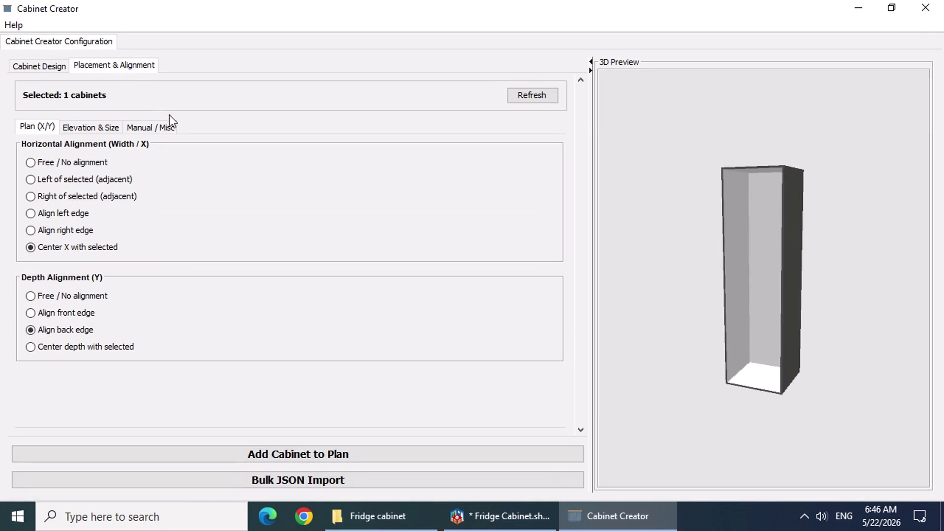
click(158, 129)
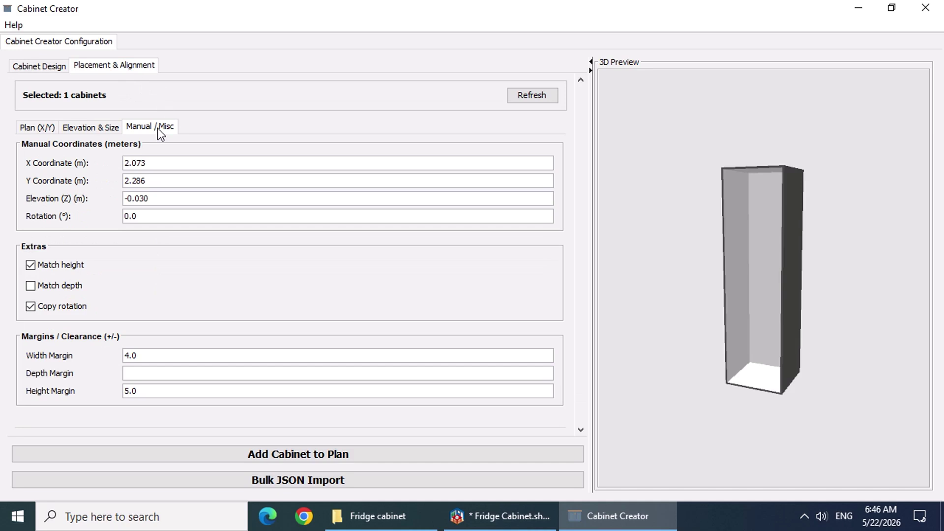
click(184, 358)
text(+2)
click(182, 394)
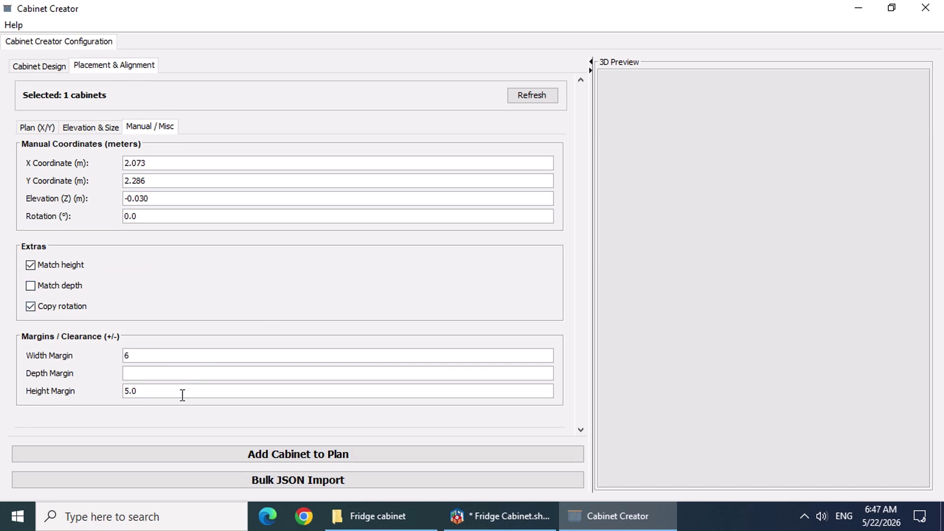
text(+2)
click(193, 377)
drag(765, 355, 850, 349)
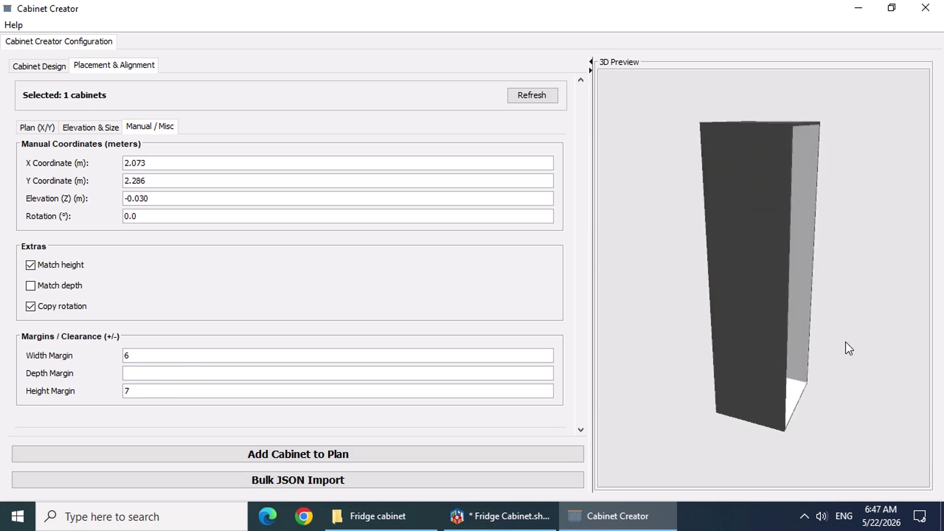
Step: Turn on depth matching with the fridge and set the depth margin to -5
click(30, 285)
drag(802, 303, 837, 347)
click(190, 374)
text(-5)
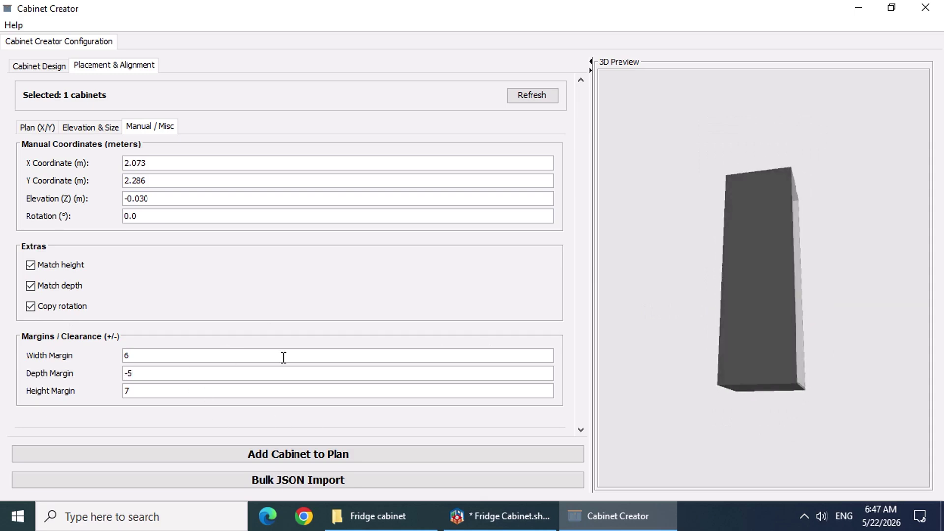
key(Return)
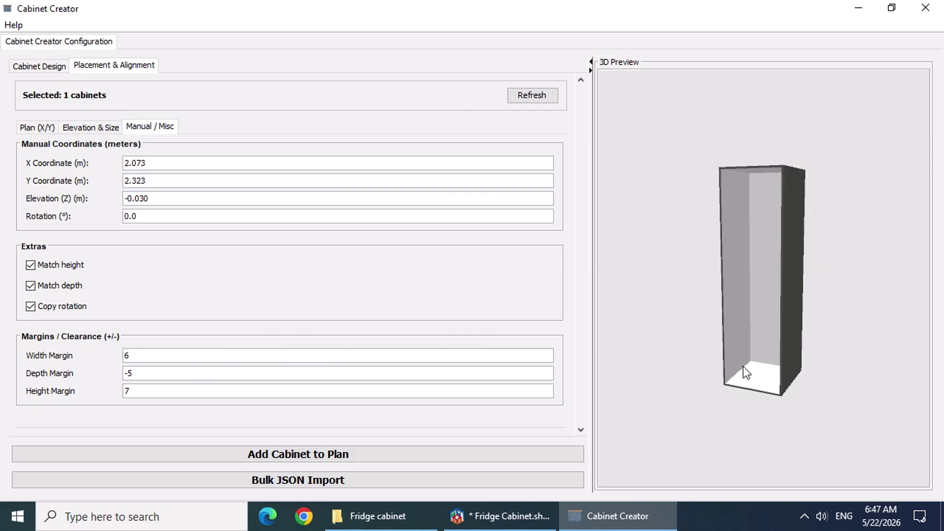
drag(822, 338, 830, 337)
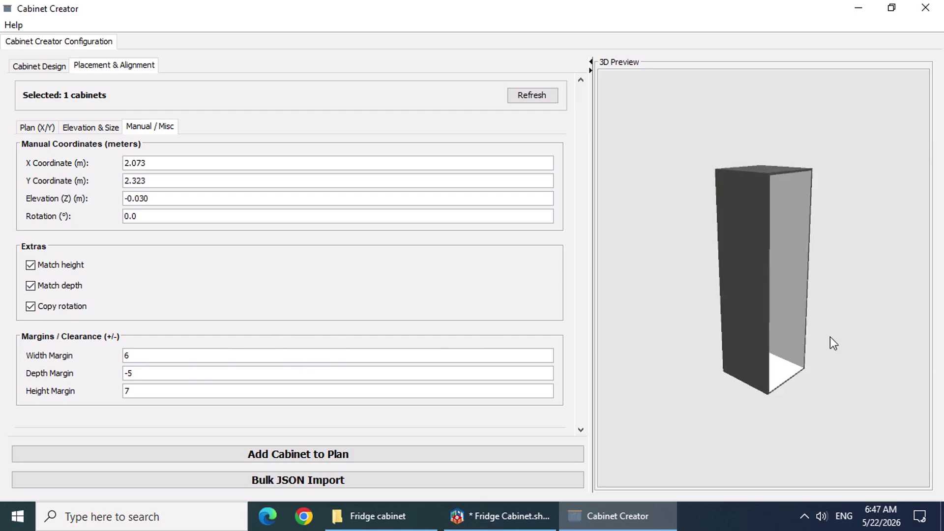
Step: Turn off depth matching and clear the depth margin
click(31, 285)
click(141, 373)
key(BackSpace)
key(BackSpace)
Step: Set the cabinet depth to 65 cm, add the cabinet to the plan and return to the home plan
click(39, 66)
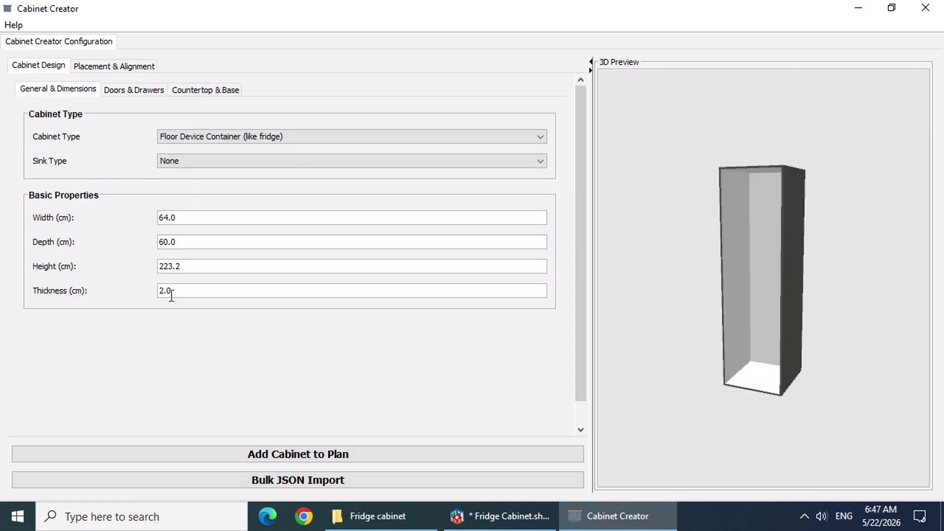
drag(196, 241, 136, 226)
text(65)
click(192, 216)
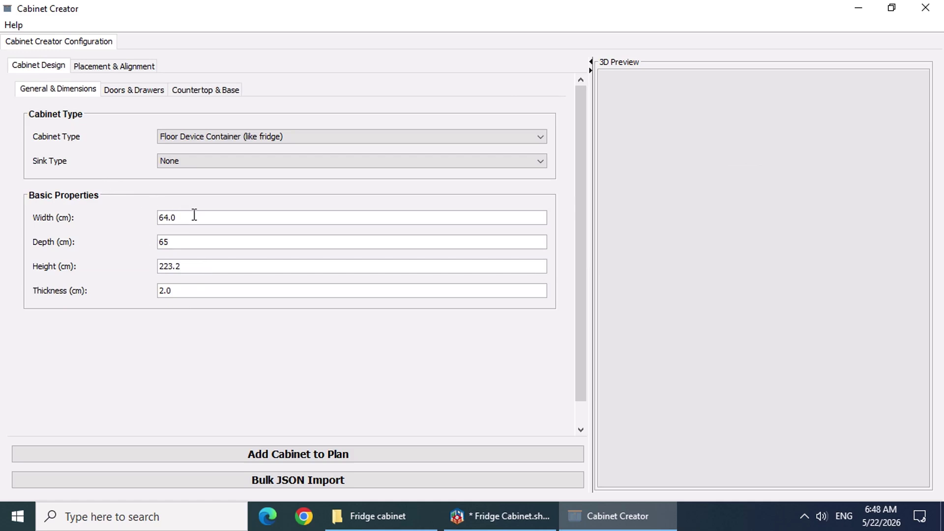
click(329, 457)
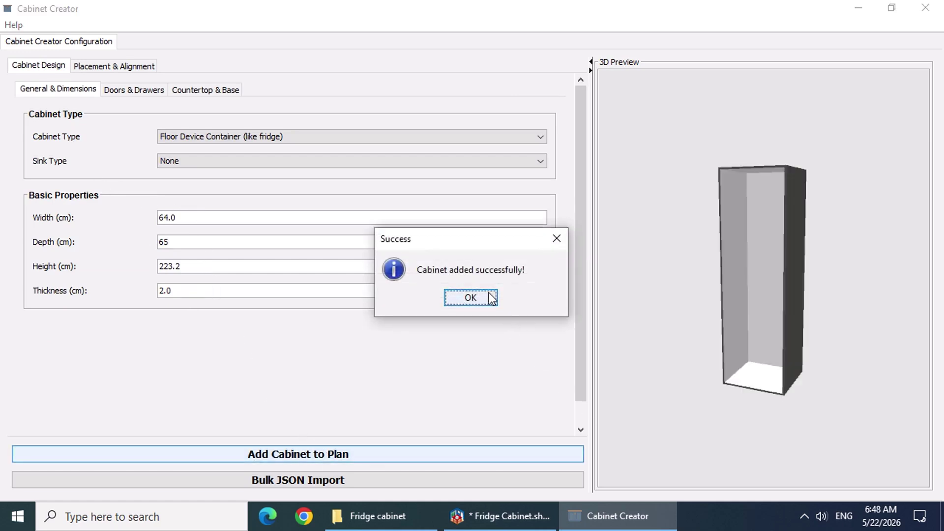
click(488, 297)
click(926, 7)
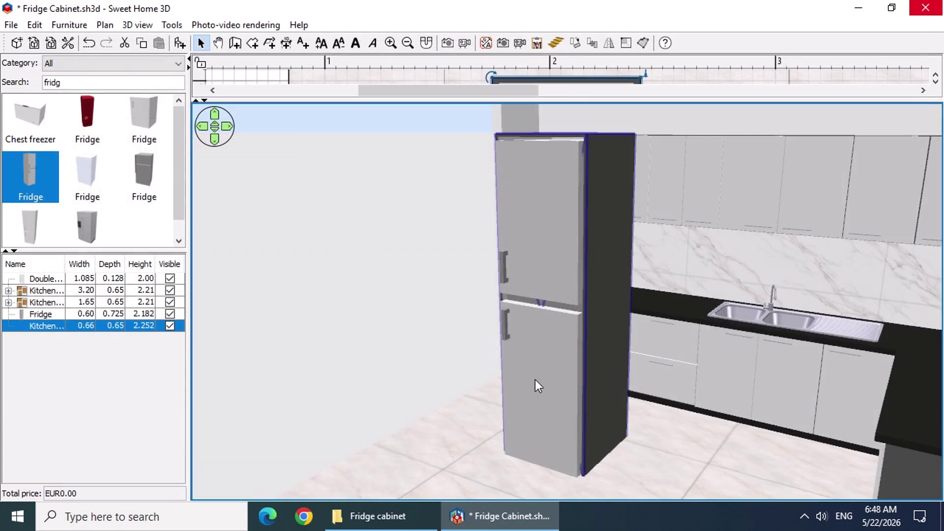
Step: Group the fridge with its surrounding cabinet
drag(610, 370, 661, 376)
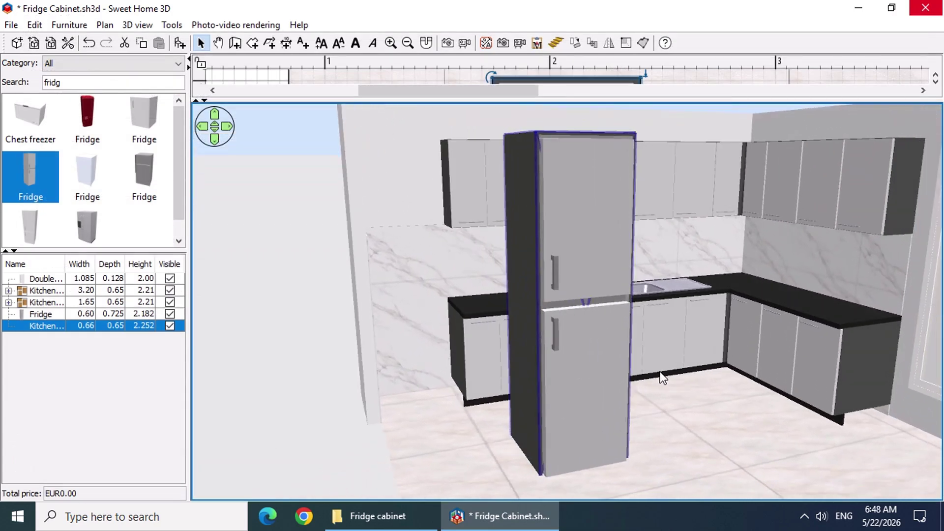
click(123, 313)
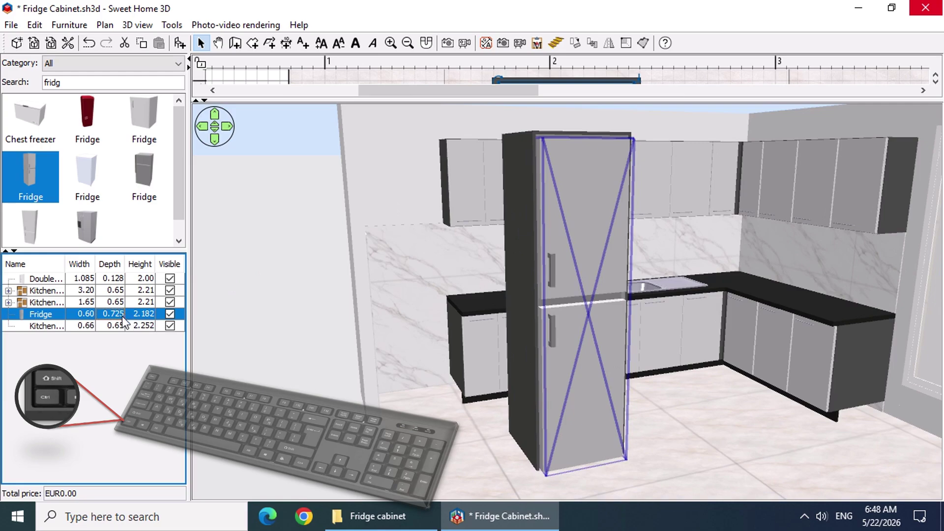
ctrl+click(118, 327)
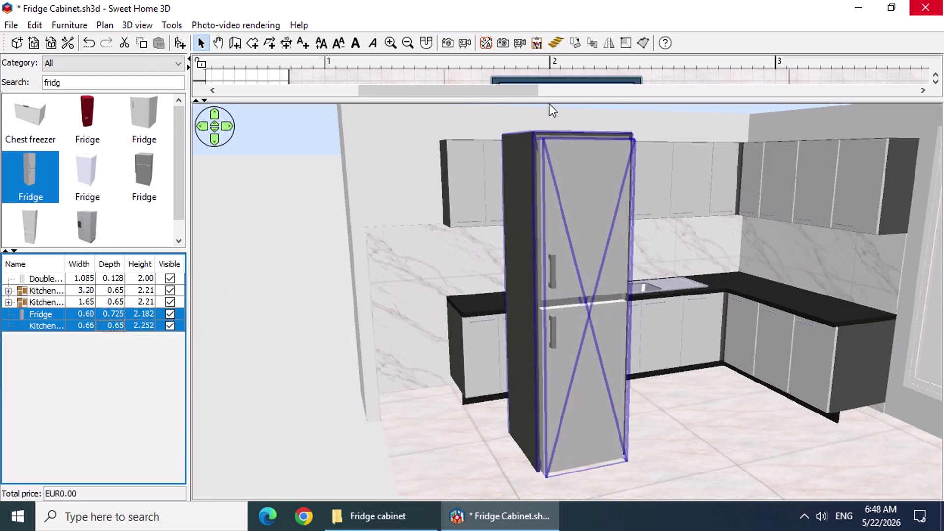
drag(550, 101, 552, 446)
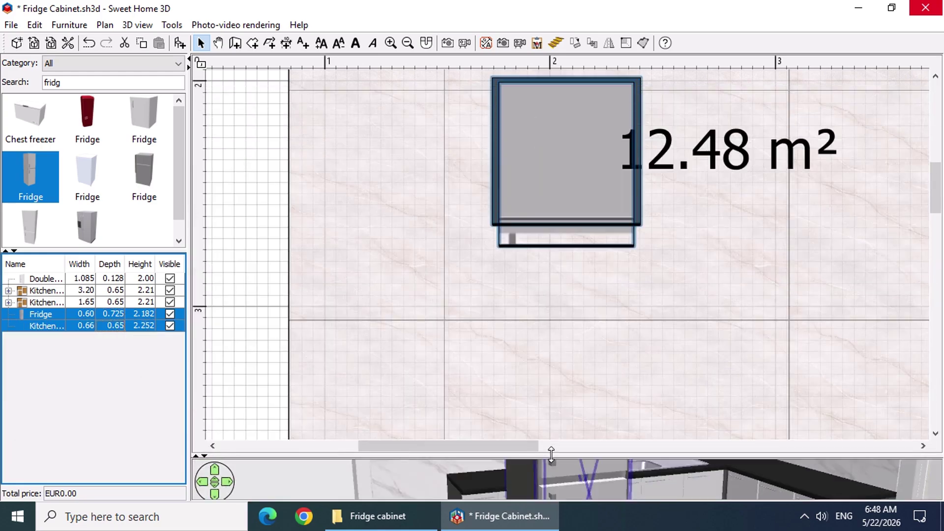
right_click(546, 181)
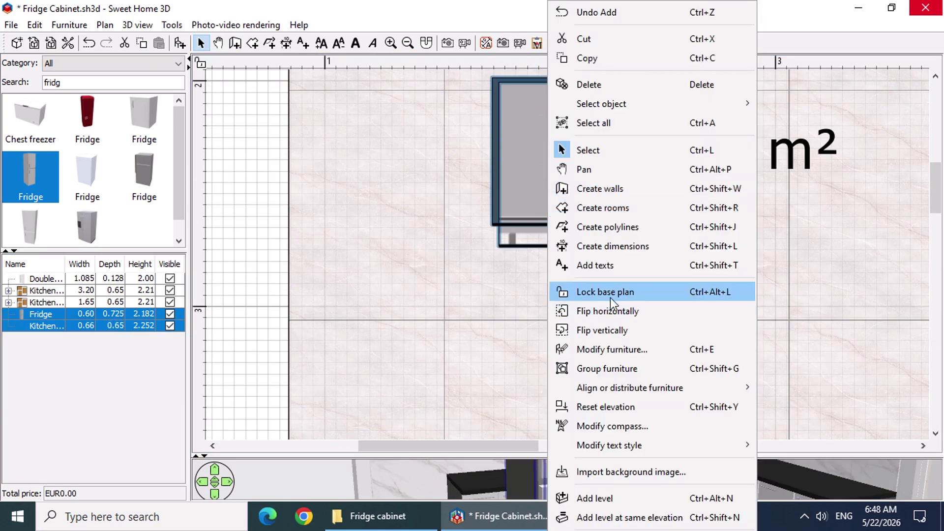
click(851, 341)
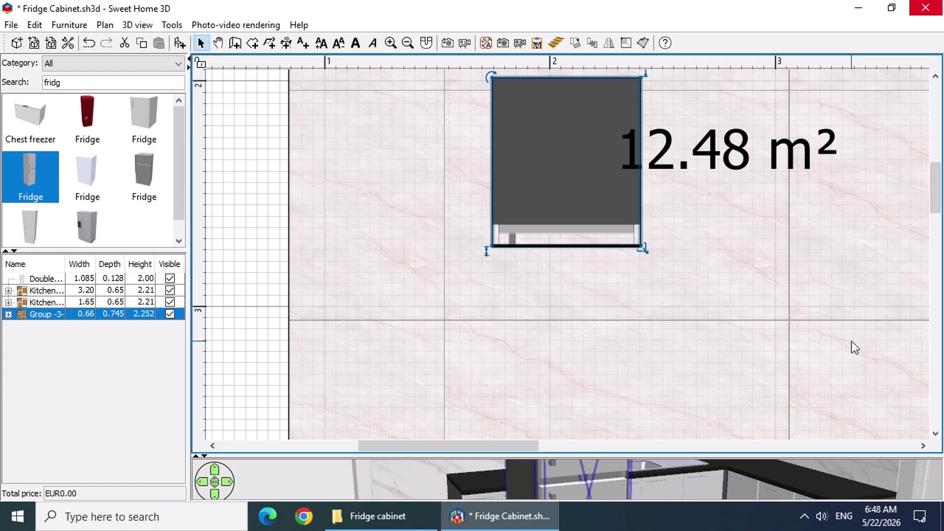
Step: Move the fridge and cabinet group against the back wall, flush with the end of the kitchen cabinet run near the corner
drag(936, 191, 936, 146)
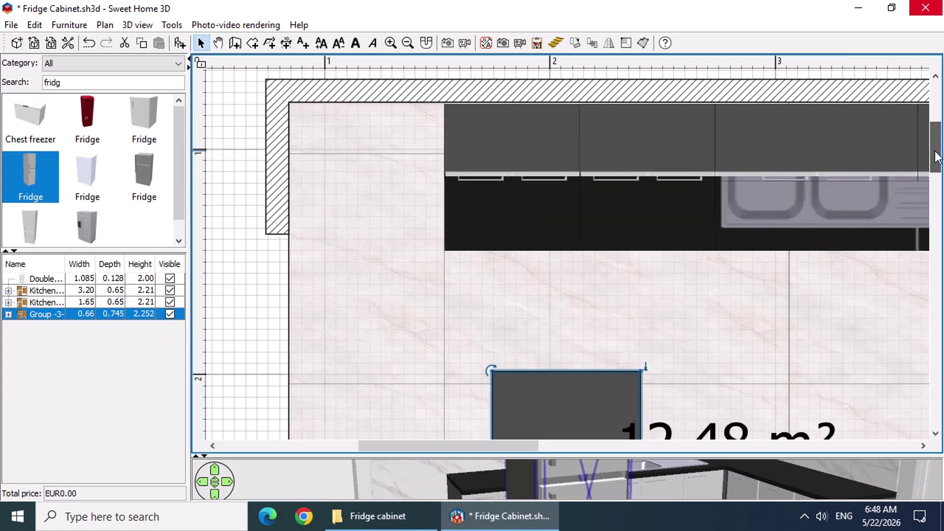
drag(459, 342, 388, 139)
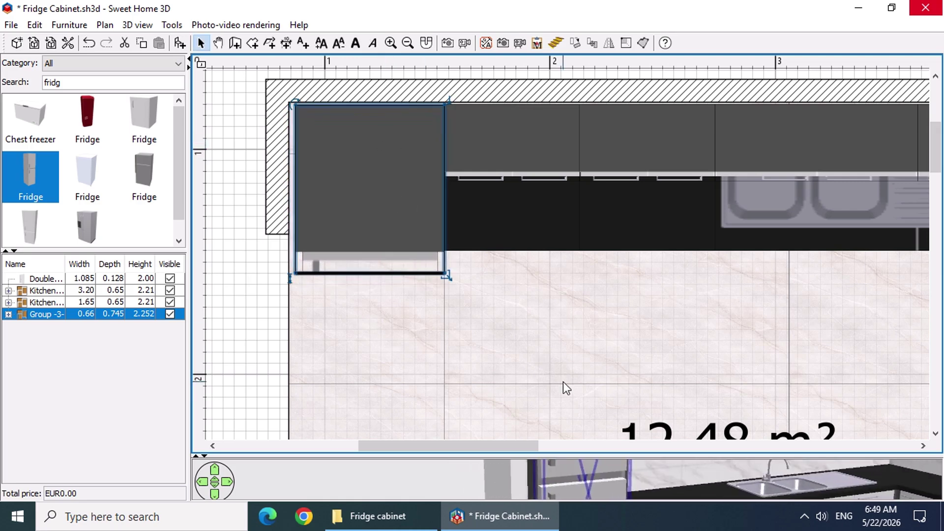
drag(585, 455, 556, 137)
drag(731, 388, 580, 188)
click(500, 470)
drag(579, 155, 560, 217)
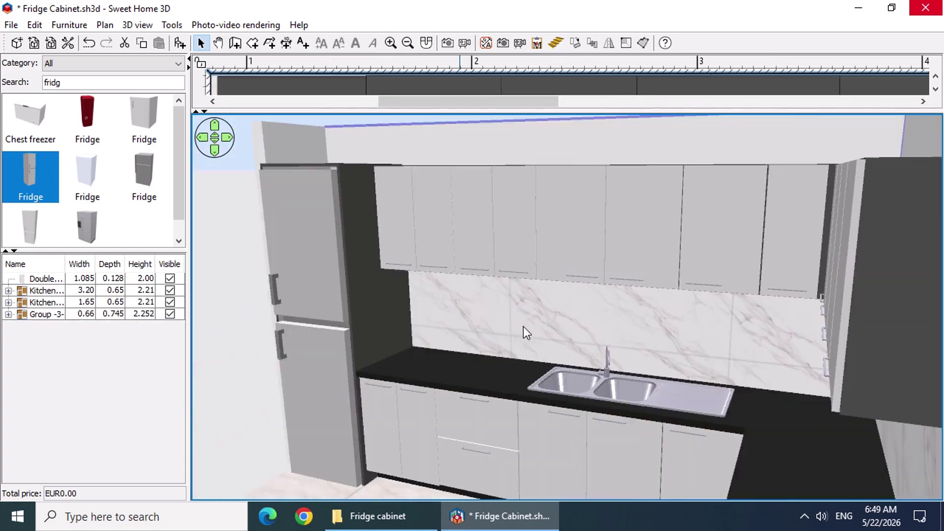